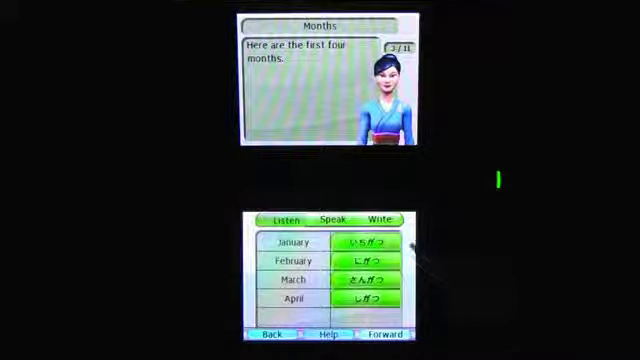
left_click(365, 242)
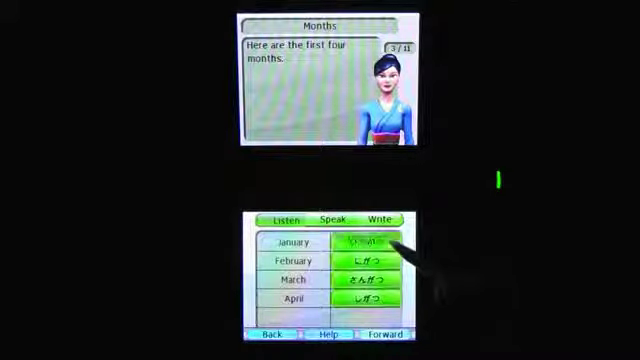